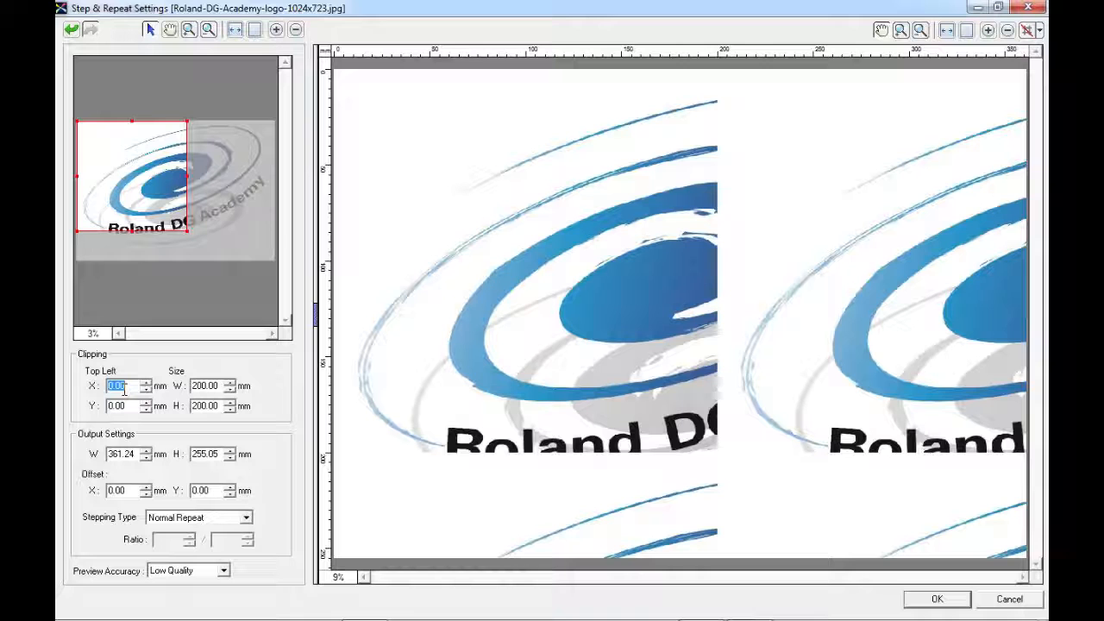
# Set the clipping area's top-left corner to X 50 mm and Y 50 mm.
pyautogui.write('50')
pyautogui.press('Return')
pyautogui.write('0')
pyautogui.press('Return')
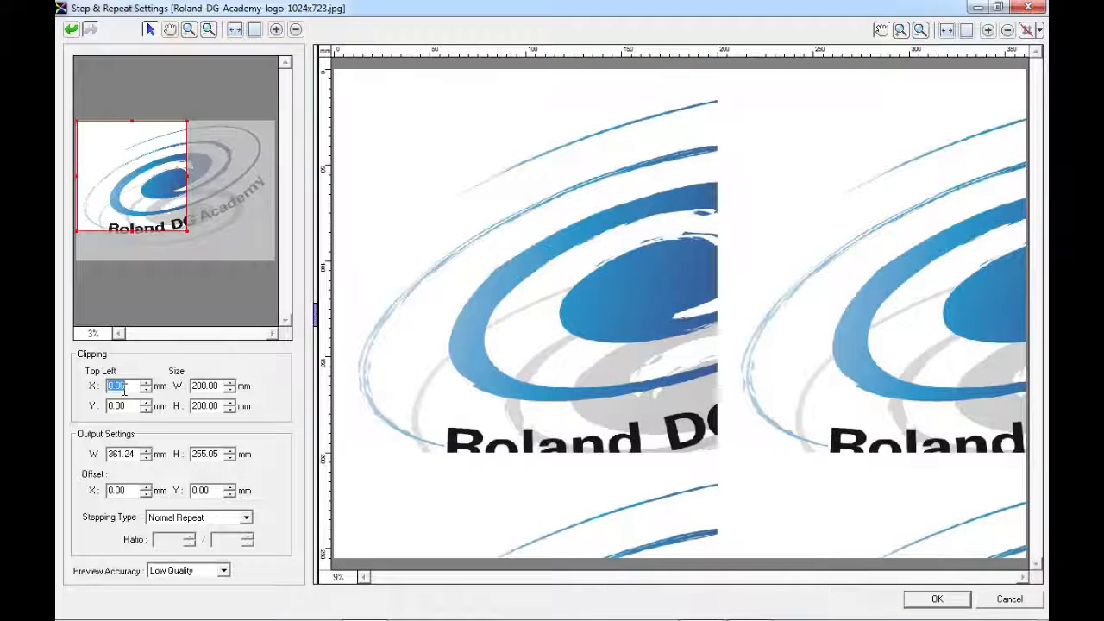
pyautogui.write('50')
pyautogui.press('Return')
pyautogui.doubleClick(128, 405)
pyautogui.write('50')
pyautogui.press('Return')
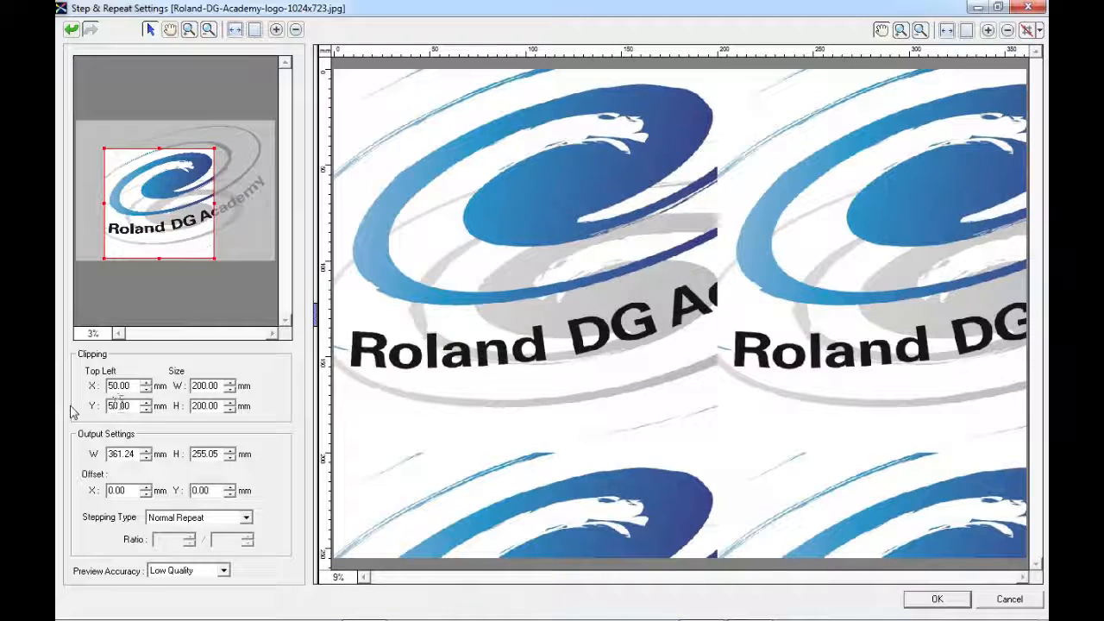
# Move the clipping area to the image's top-left corner and enlarge it to cover the whole logo, 361.24 x 255.05 mm.
pyautogui.moveTo(214, 258); pyautogui.dragTo(187, 232)
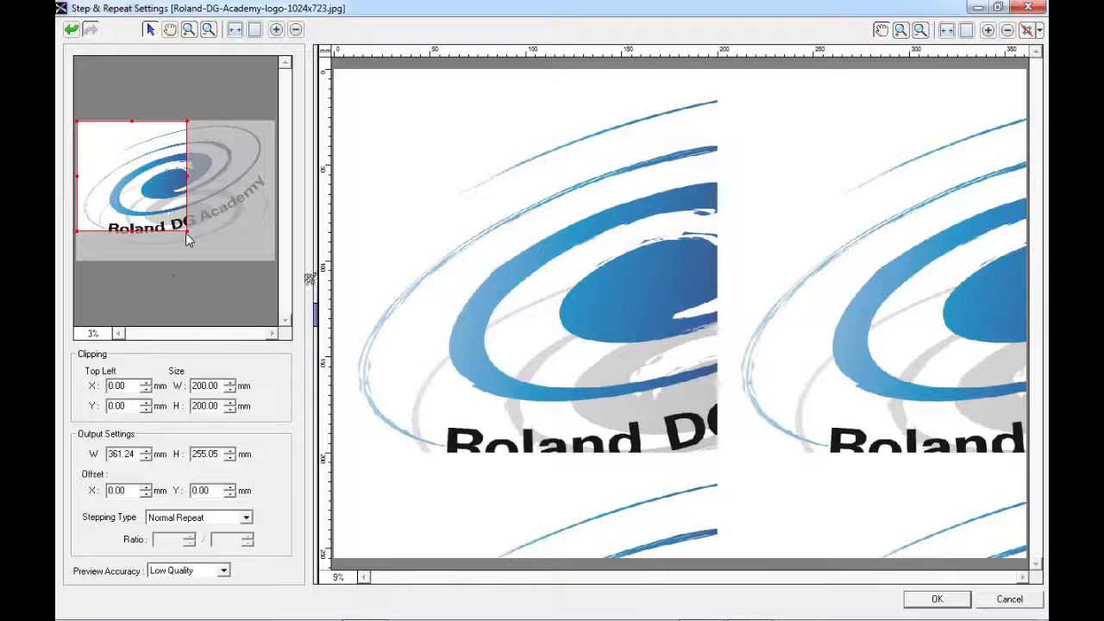
pyautogui.moveTo(187, 231); pyautogui.dragTo(276, 262)
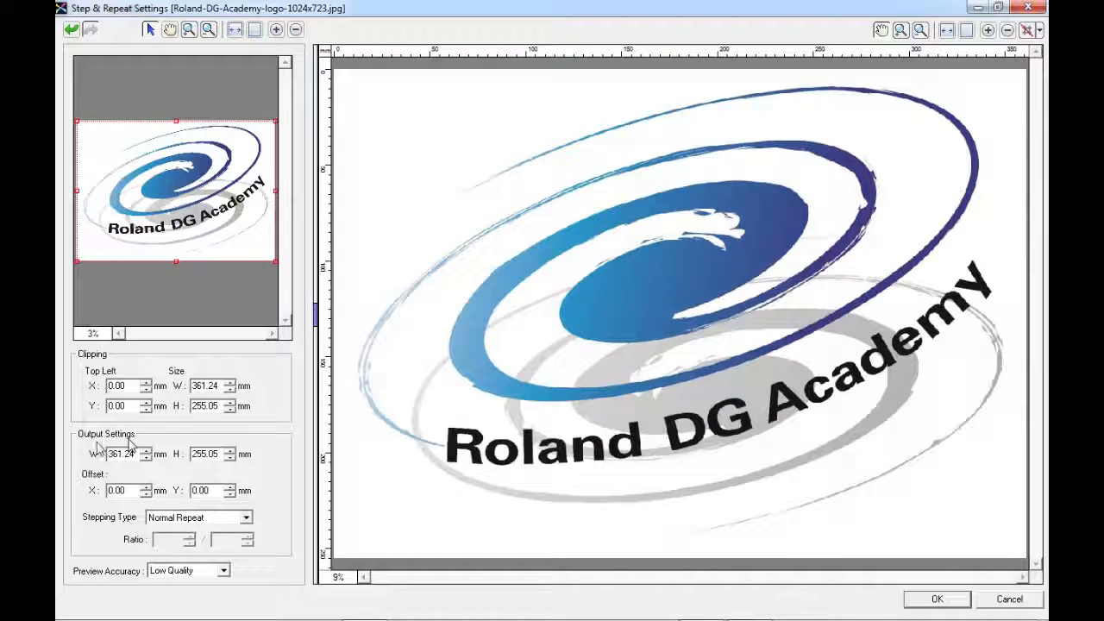
# Set the output size of the repeat pattern to 1200 mm wide and 3000 mm high.
pyautogui.click(220, 454)
pyautogui.moveTo(136, 454); pyautogui.dragTo(86, 459)
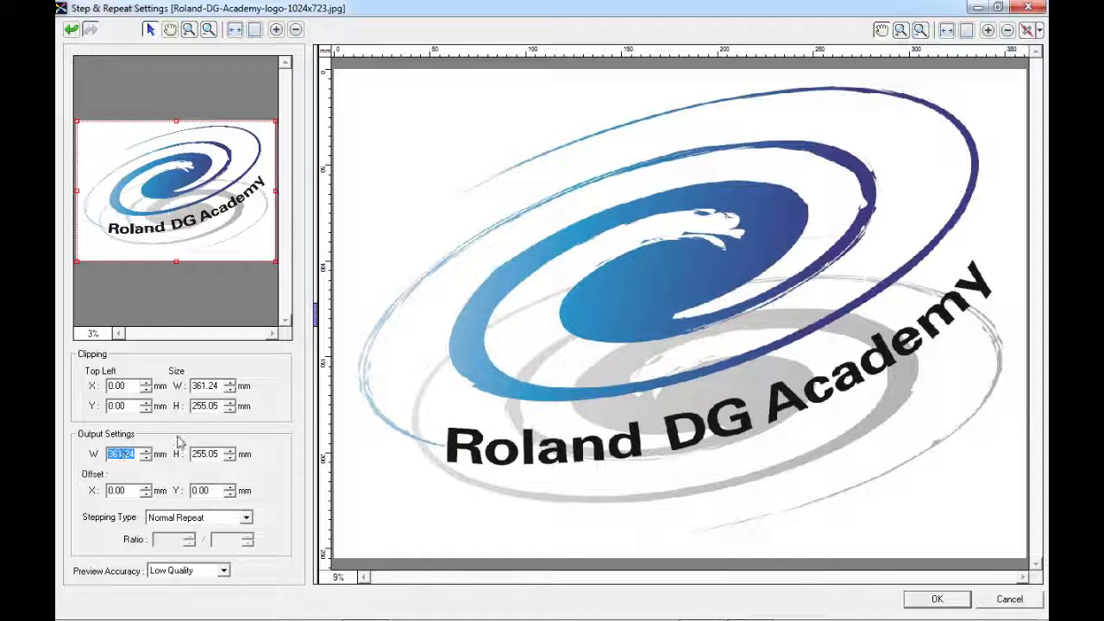
pyautogui.write('5')
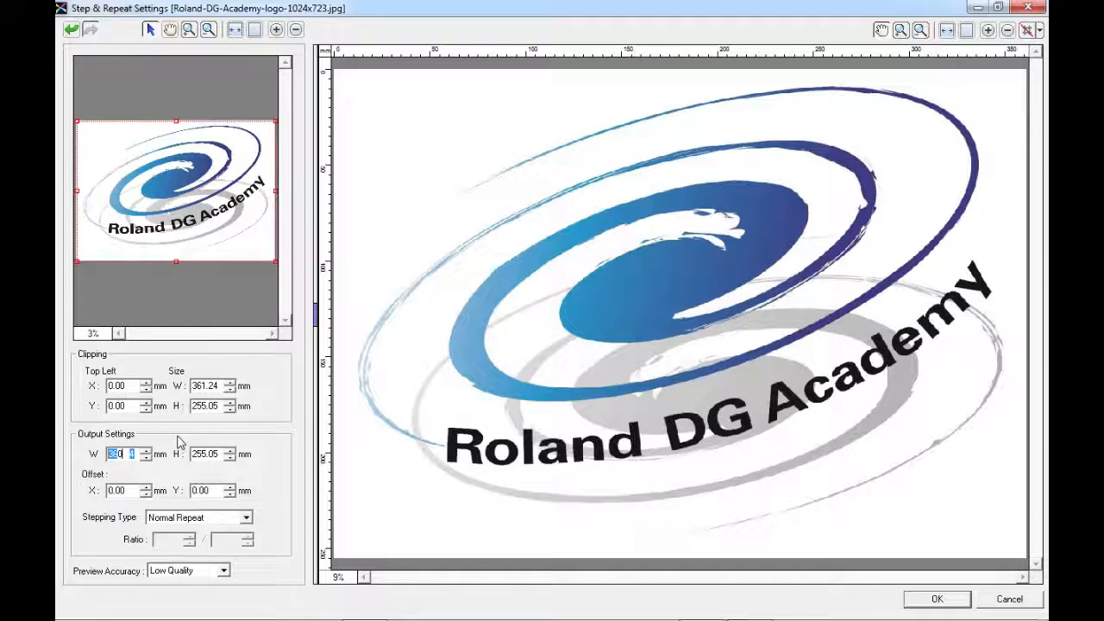
pyautogui.write('1200')
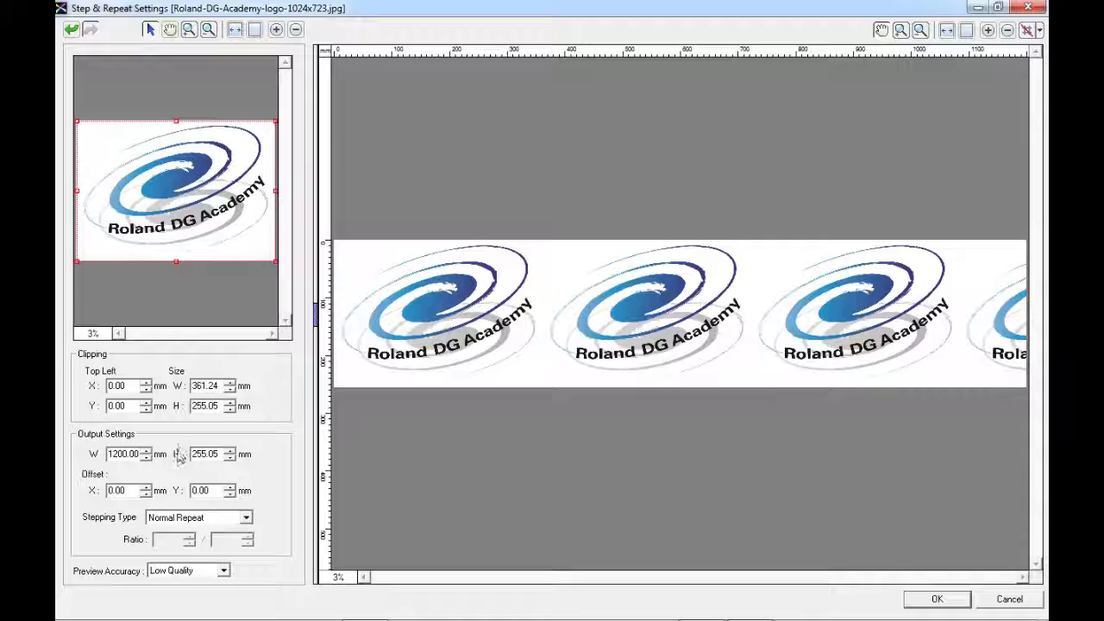
pyautogui.press('Tab')
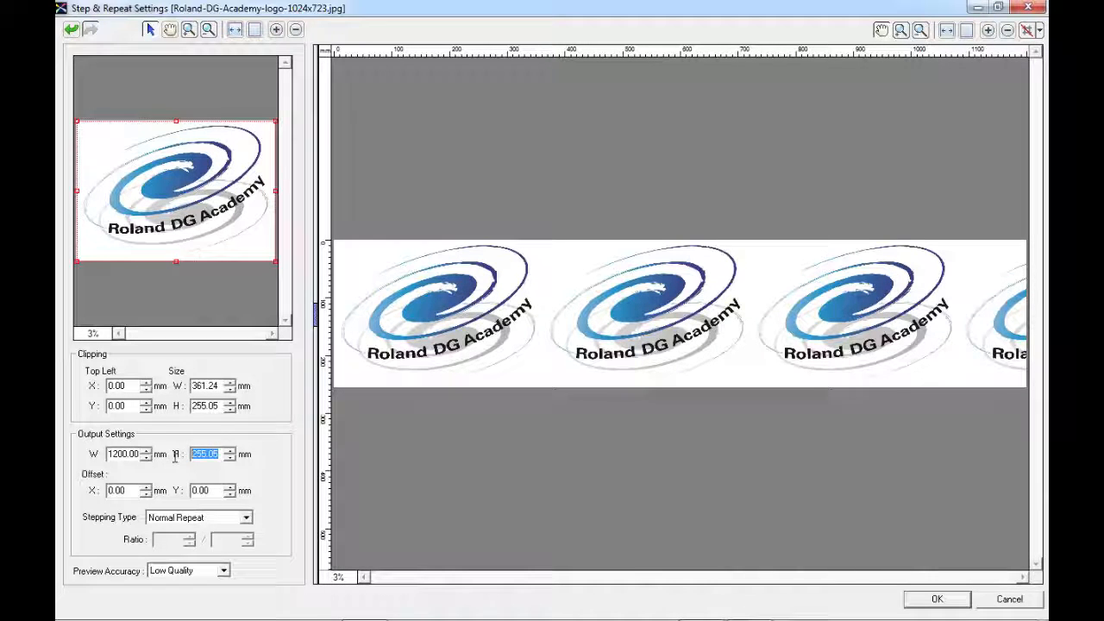
pyautogui.write('30')
pyautogui.write('3000')
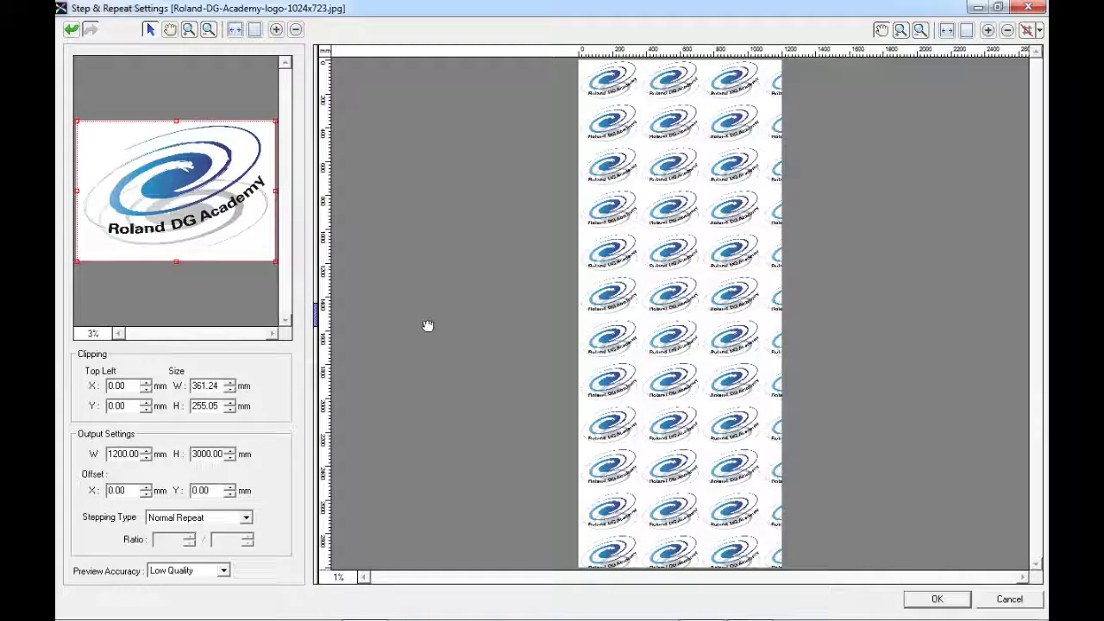
# Set the pattern's output offset to 50 mm in X and 50 mm in Y.
pyautogui.doubleClick(134, 492)
pyautogui.write('0')
pyautogui.press('Return')
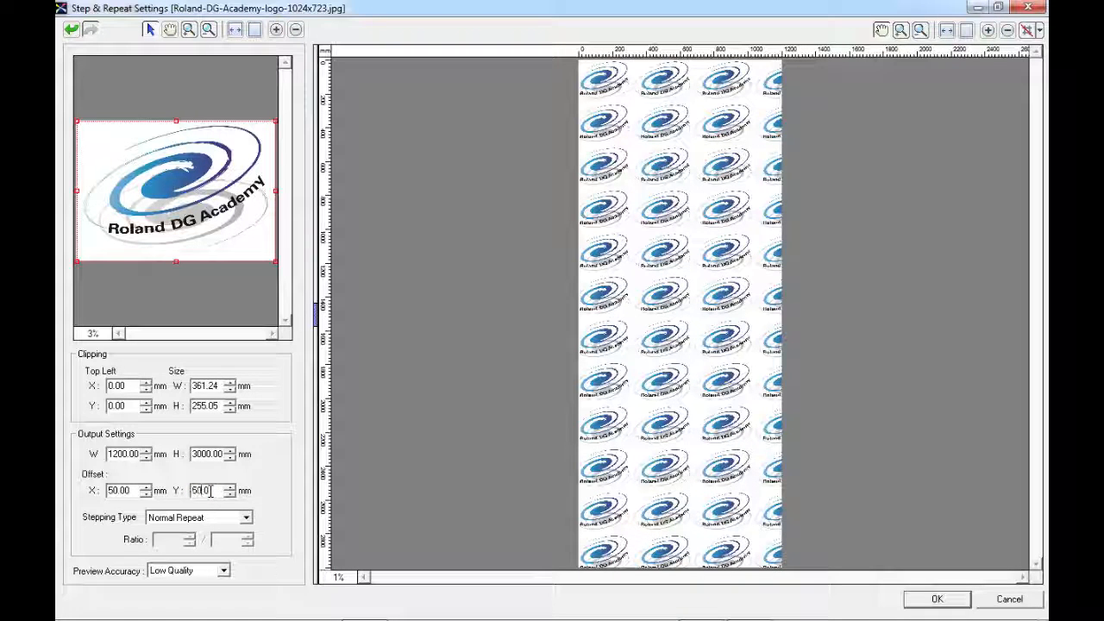
pyautogui.press('Return')
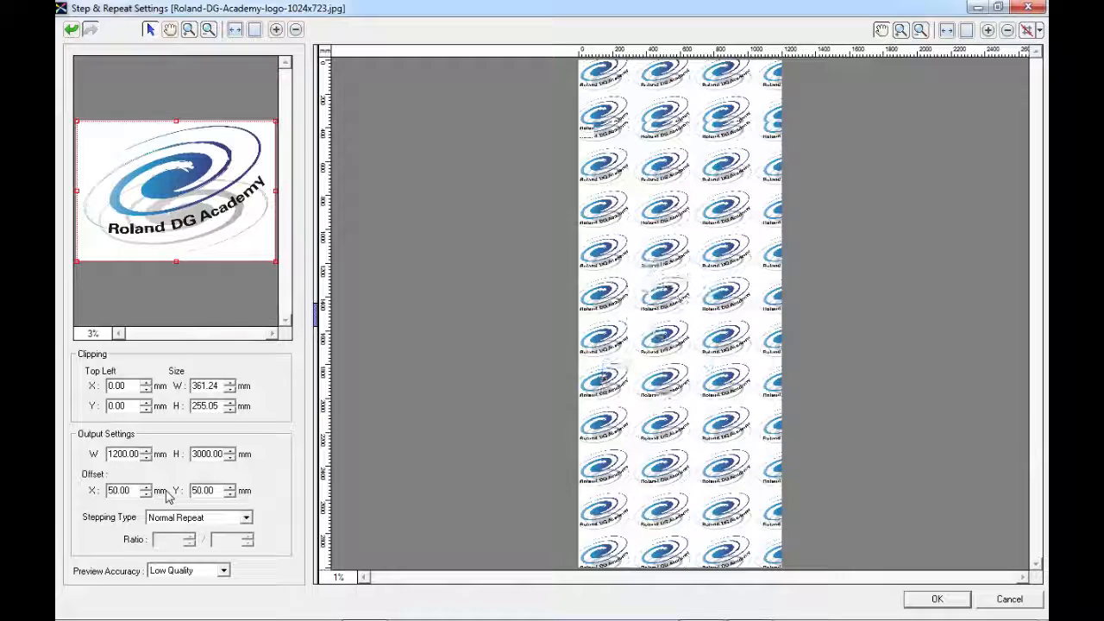
# Set the stepping type to Horizontal Repeat.
pyautogui.click(247, 519)
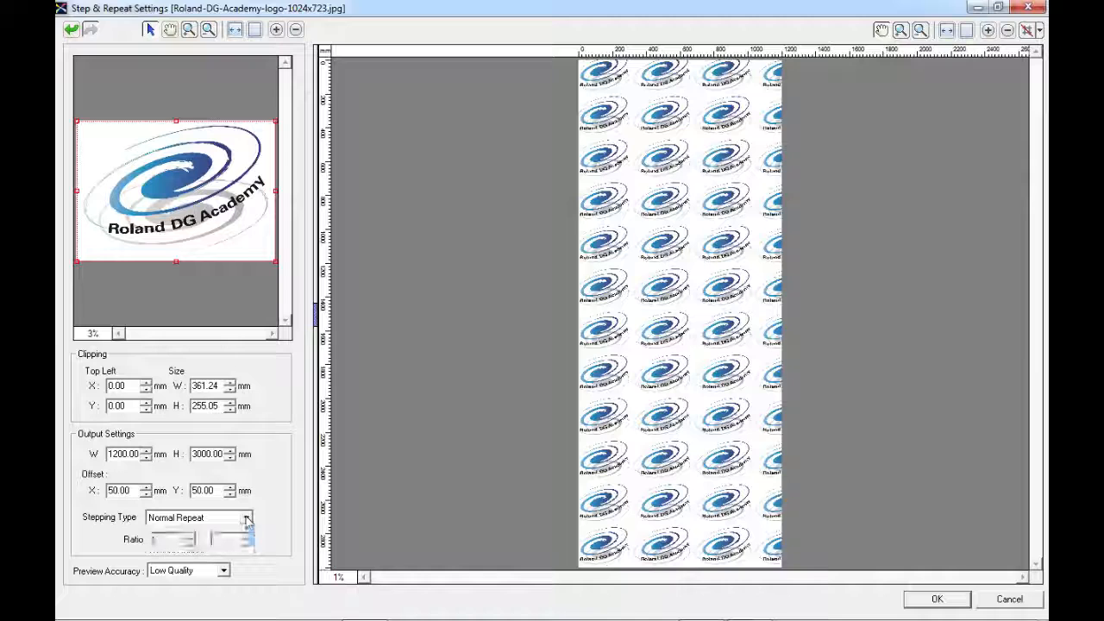
pyautogui.click(247, 519)
pyautogui.click(247, 519)
pyautogui.click(225, 538)
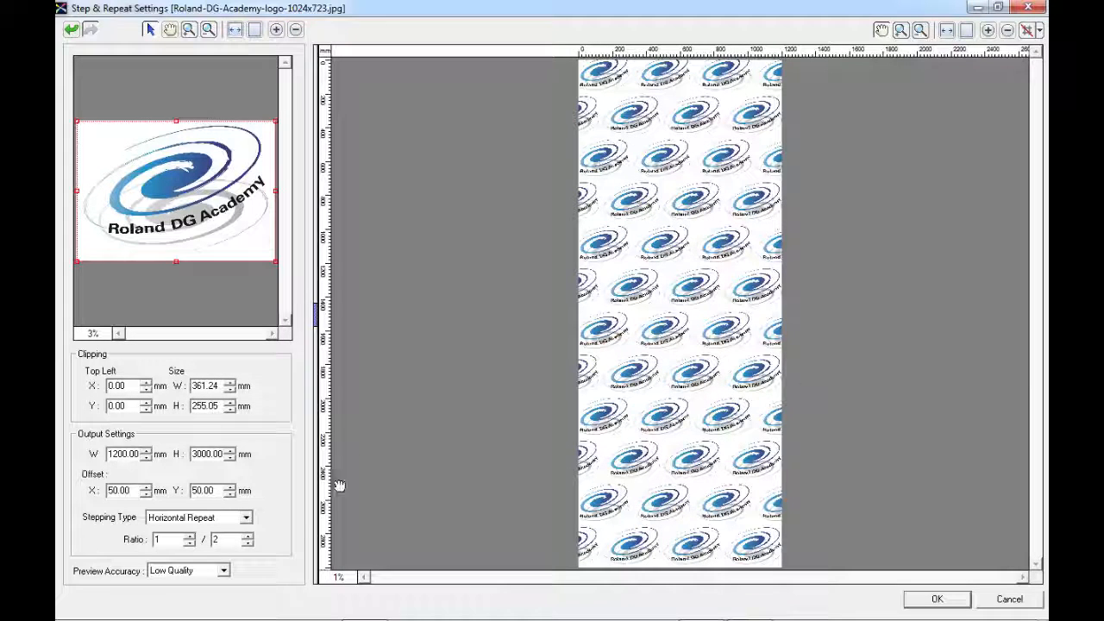
# Change the stepping type to Vertical Repeat and check the available preview accuracy options, keeping Low Quality.
pyautogui.click(246, 518)
pyautogui.click(204, 551)
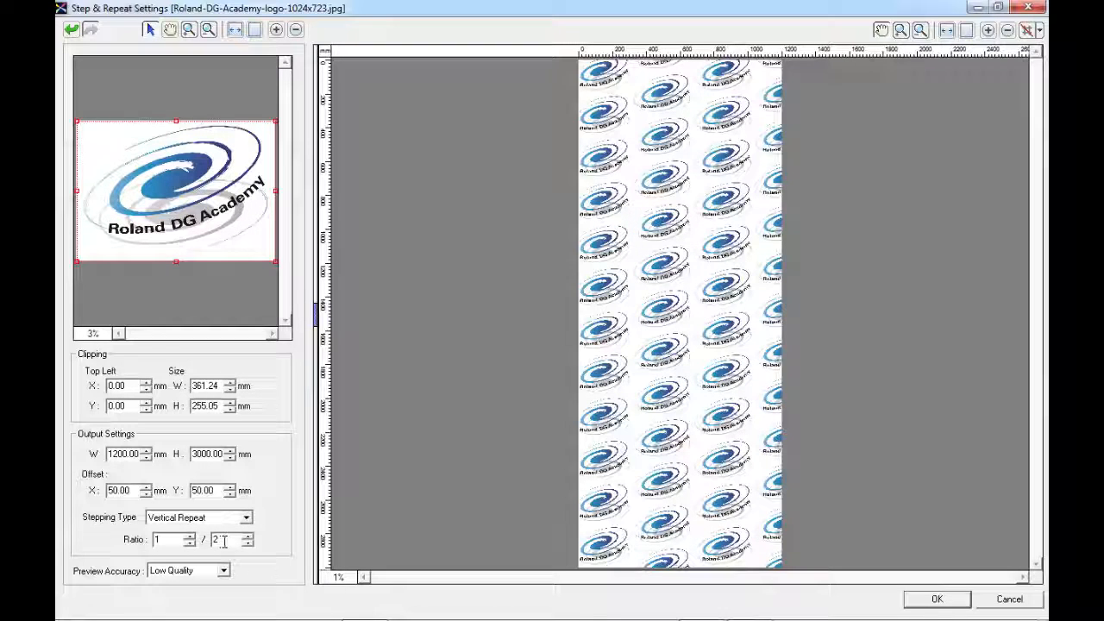
pyautogui.click(223, 571)
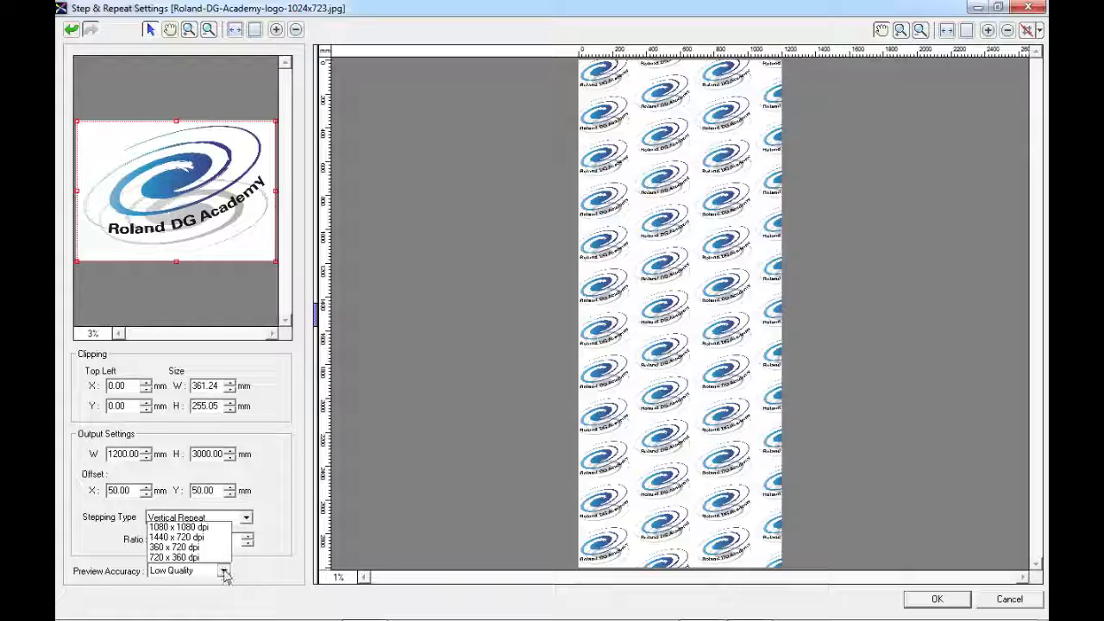
pyautogui.click(223, 572)
pyautogui.click(223, 572)
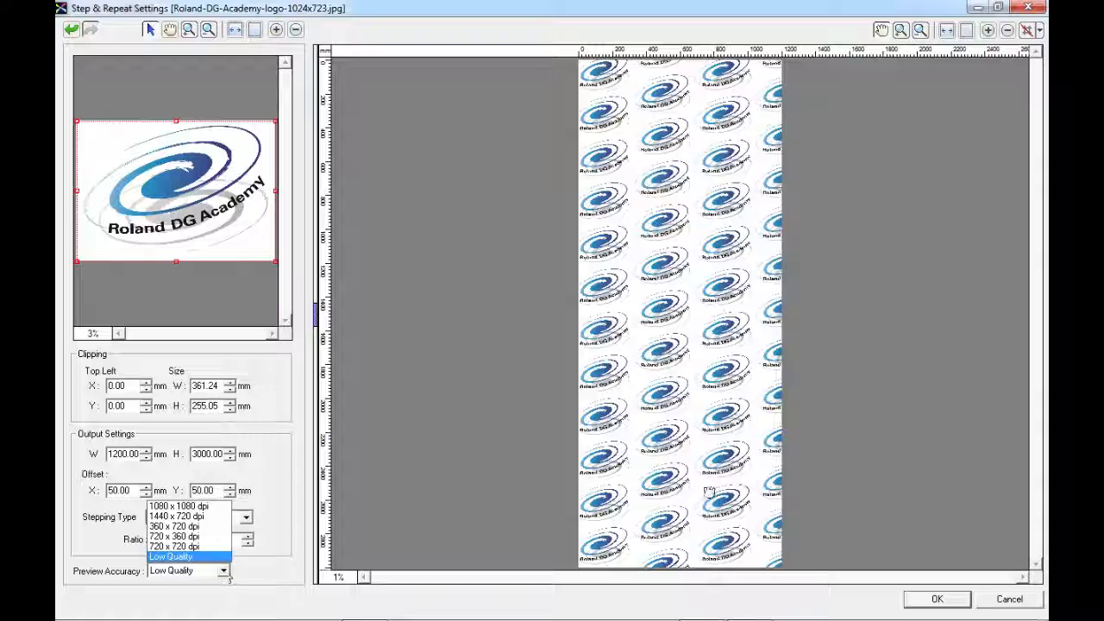
pyautogui.click(702, 144)
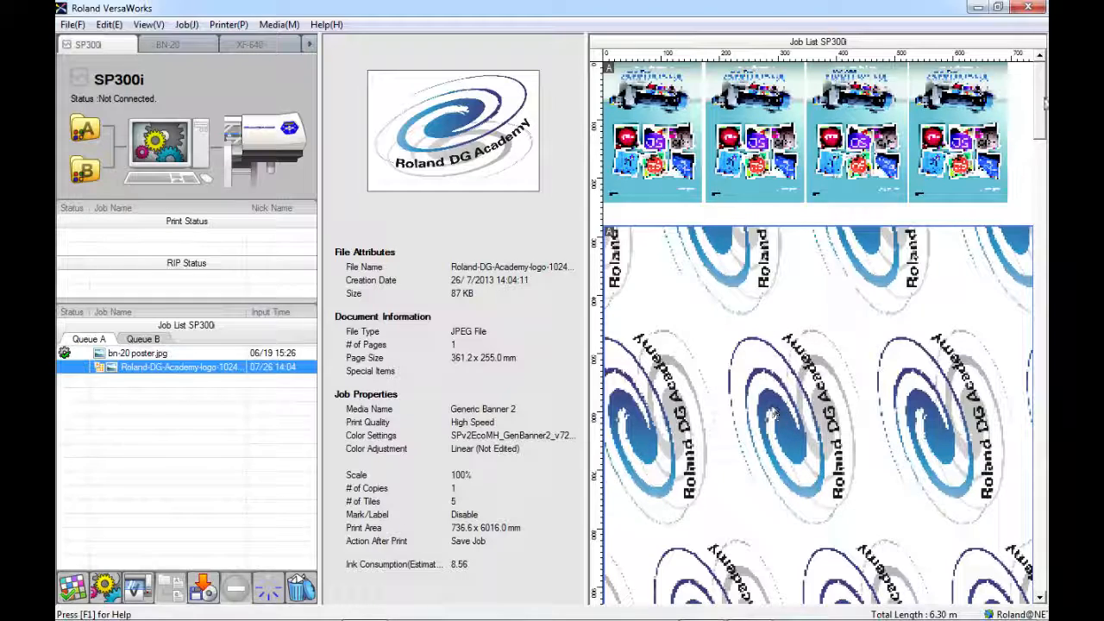
# Examine the tiled logo job's print preview and its quality, layout and media width settings.
pyautogui.scroll(-5, 1002, 100)
pyautogui.scroll(5, 1004, 107)
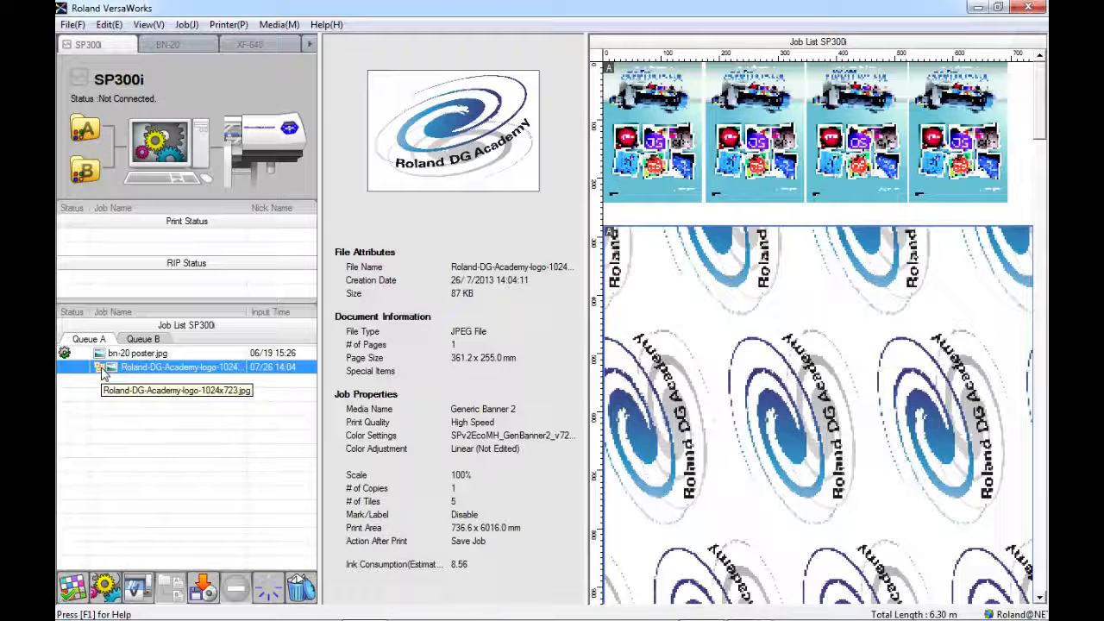
pyautogui.click(72, 589)
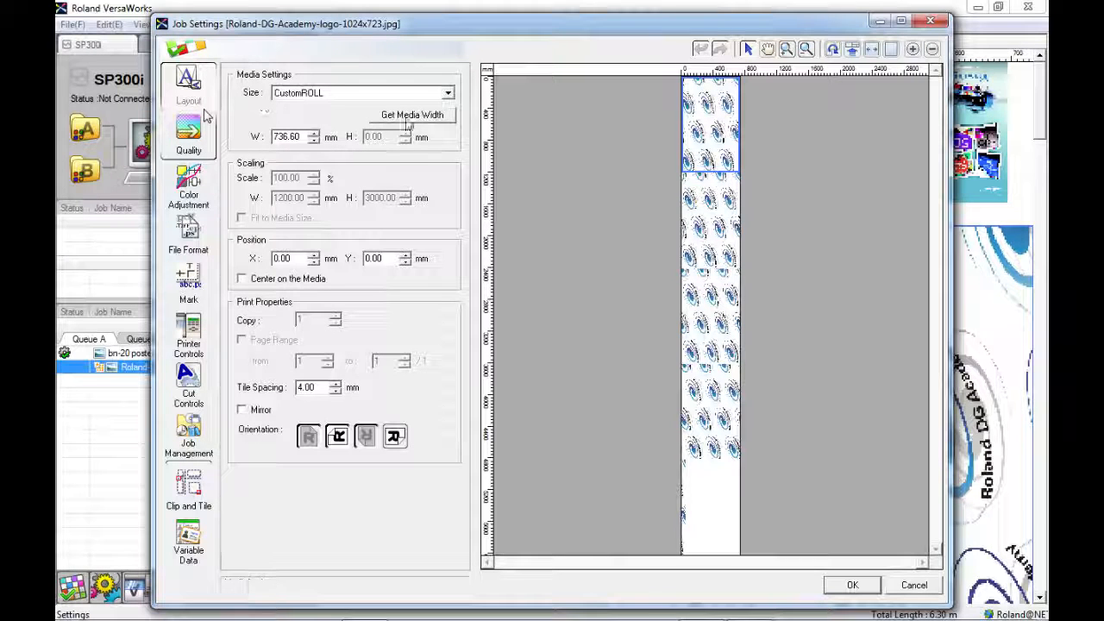
pyautogui.click(205, 121)
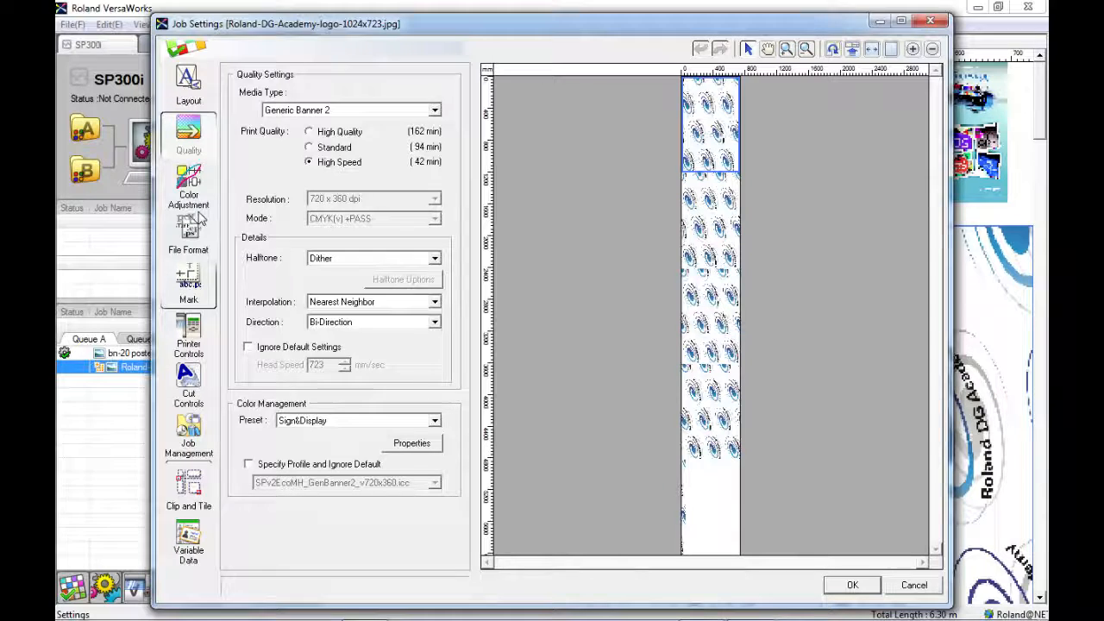
pyautogui.click(192, 93)
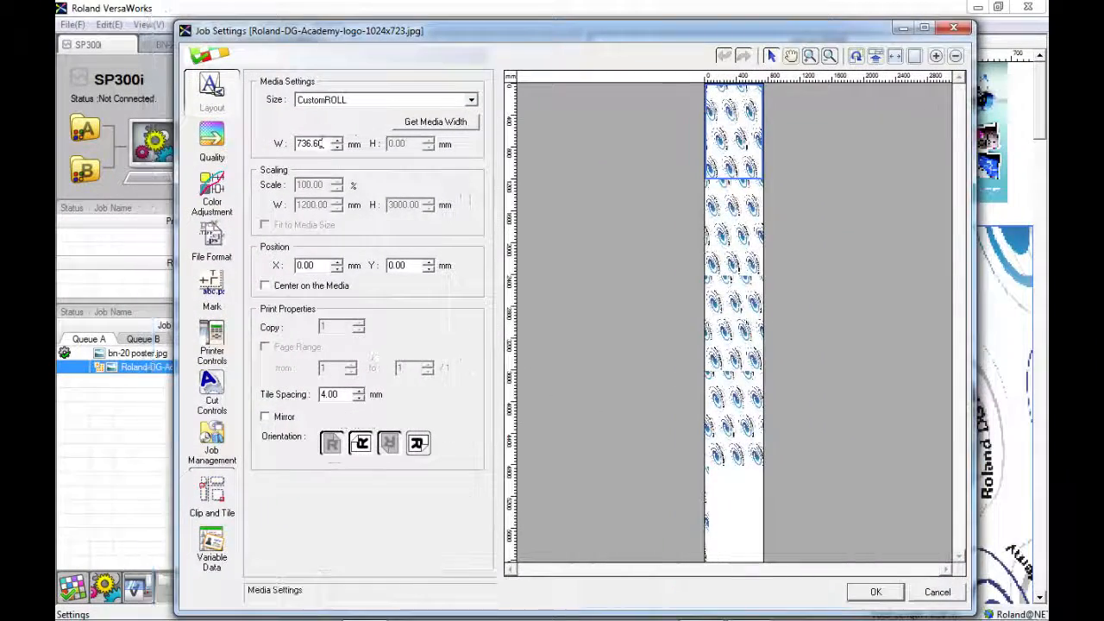
pyautogui.moveTo(327, 143); pyautogui.dragTo(291, 149)
pyautogui.click(321, 138)
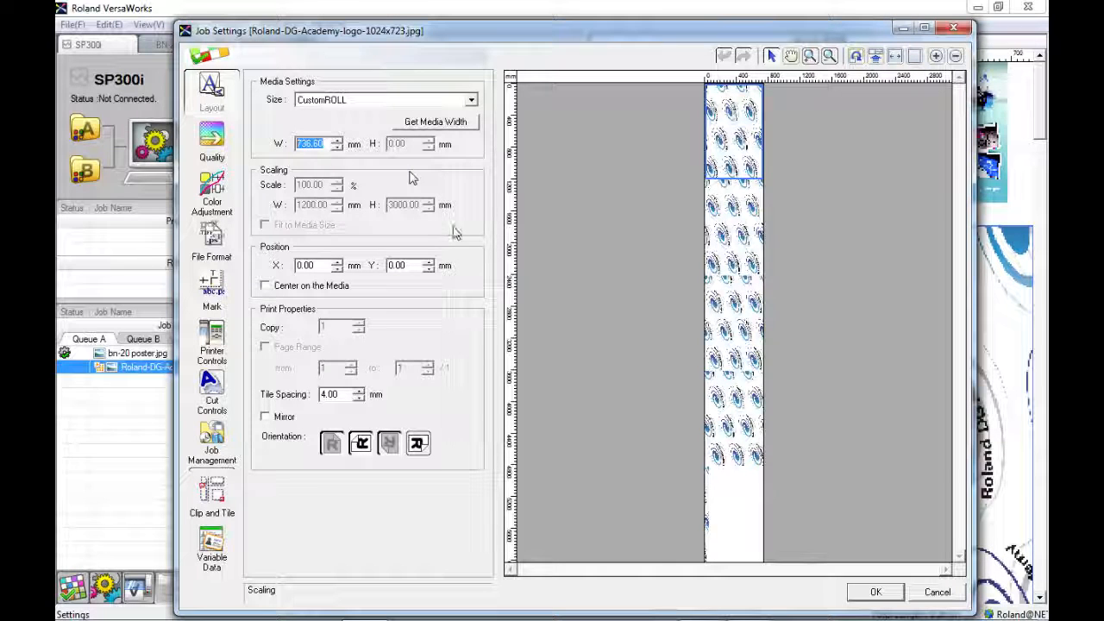
pyautogui.click(877, 591)
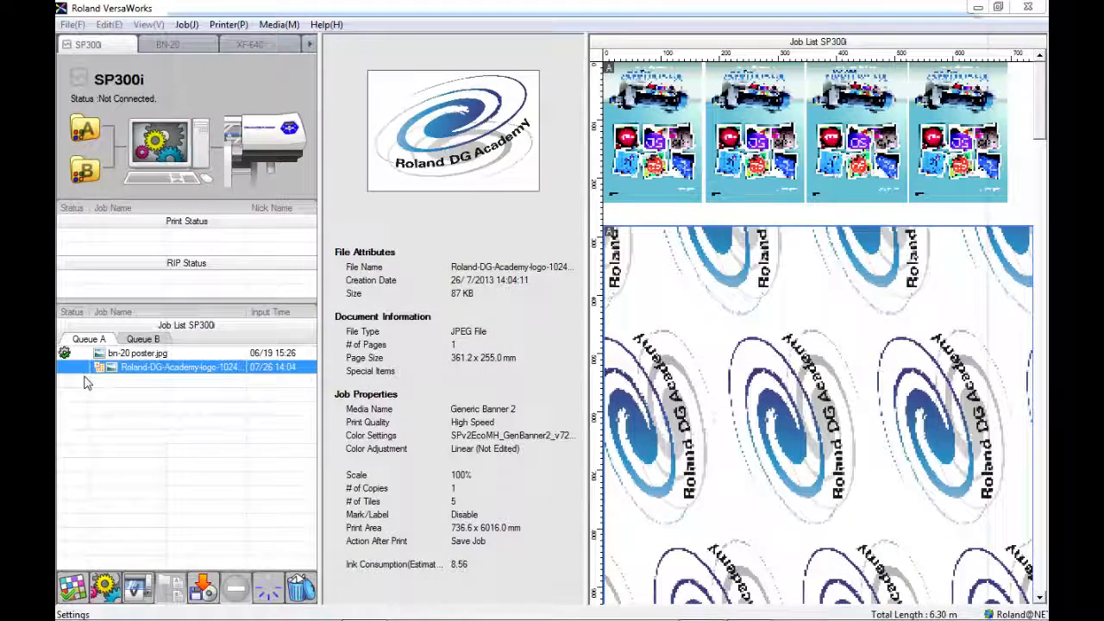